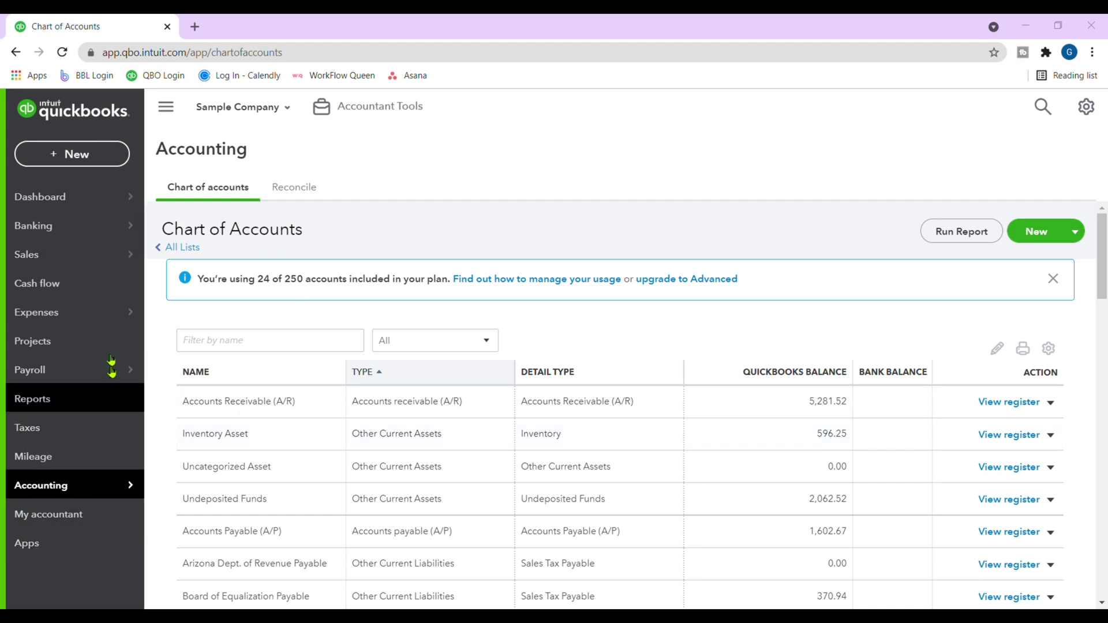
mouse_move(46, 488)
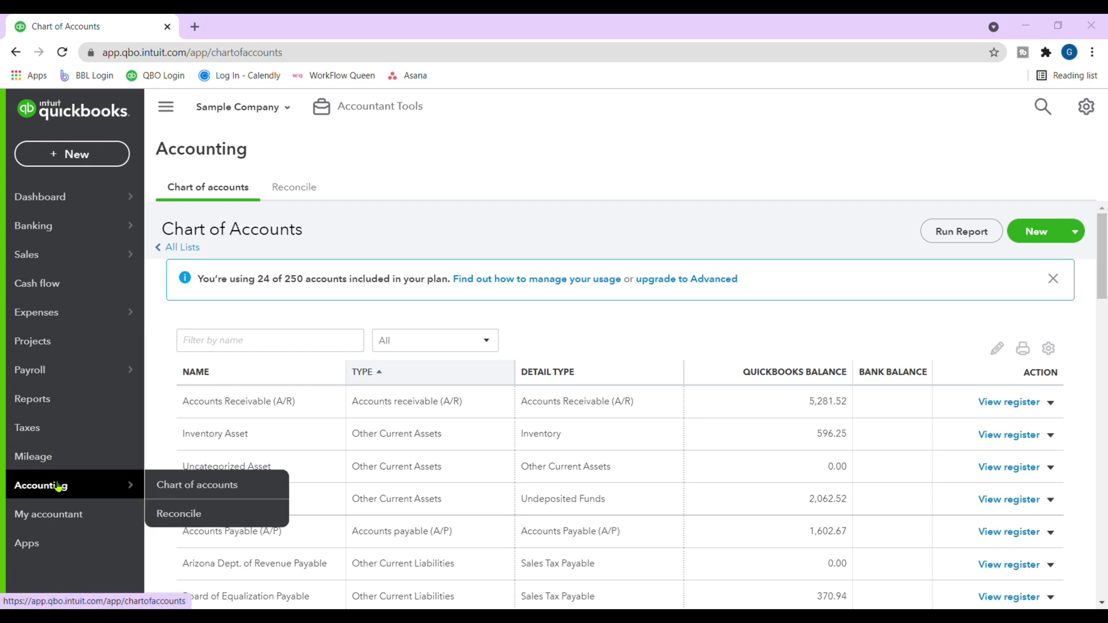
left_click(194, 489)
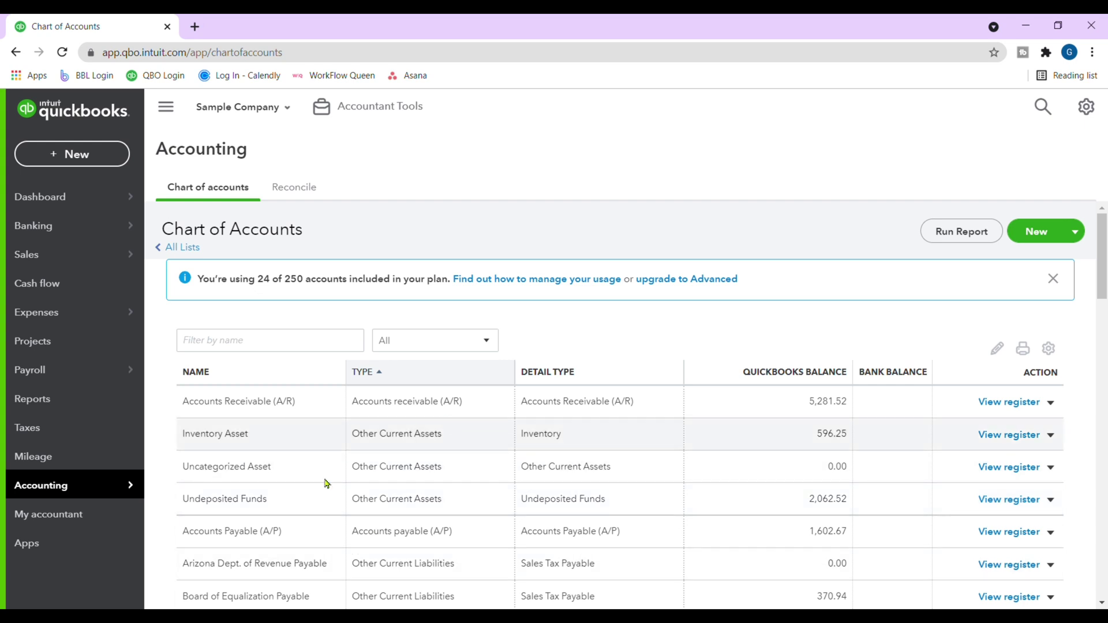
scroll(461, 519, "down", 2)
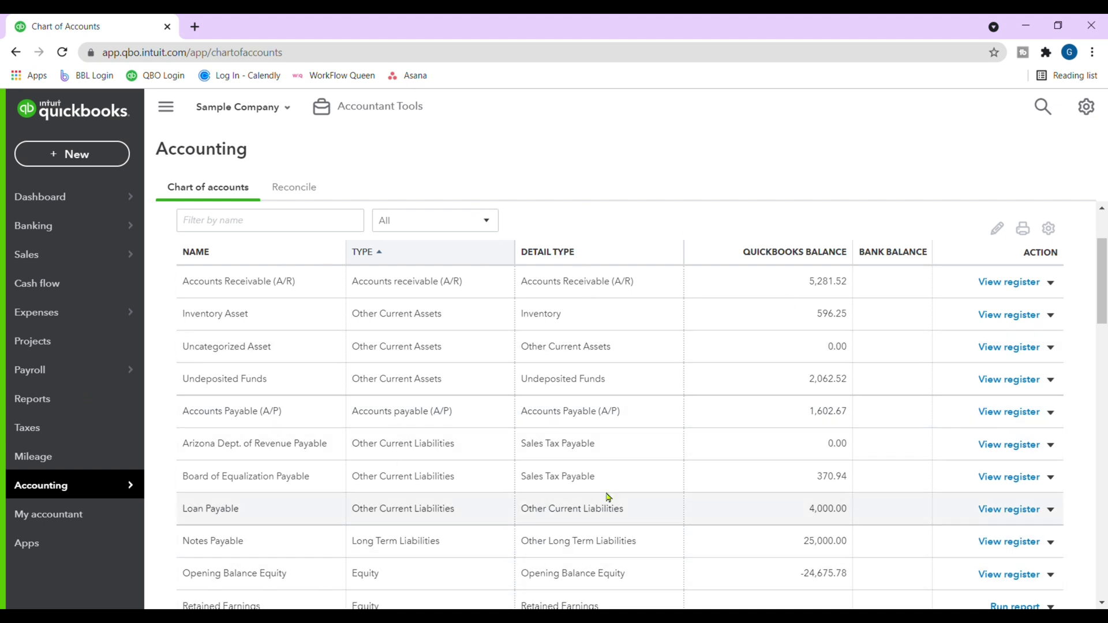
scroll(482, 447, "down", 2)
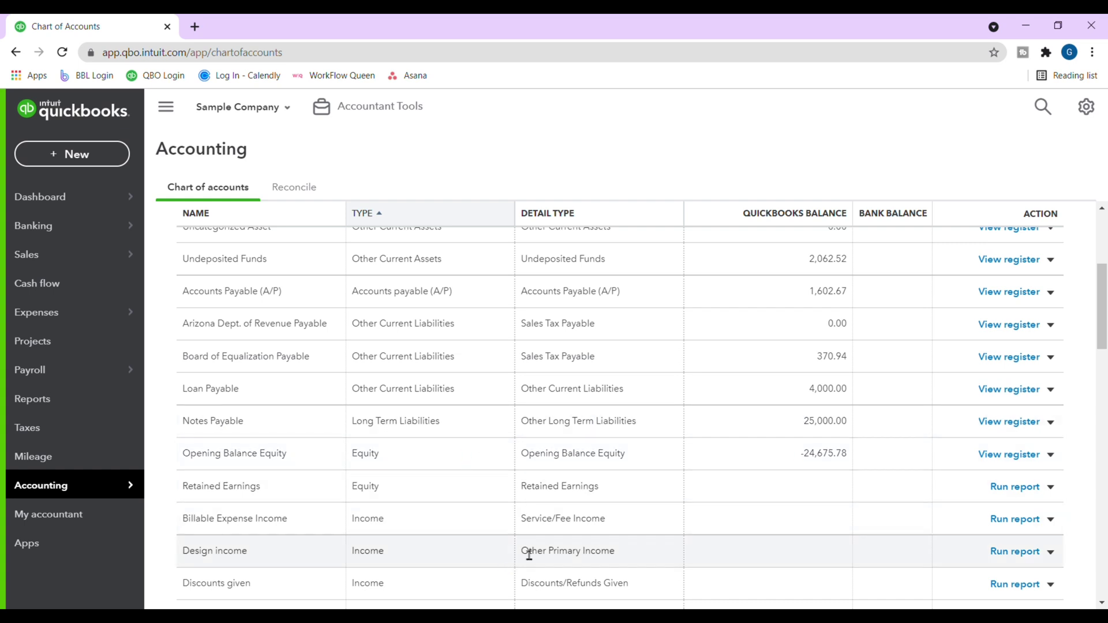
scroll(217, 537, "down", 2)
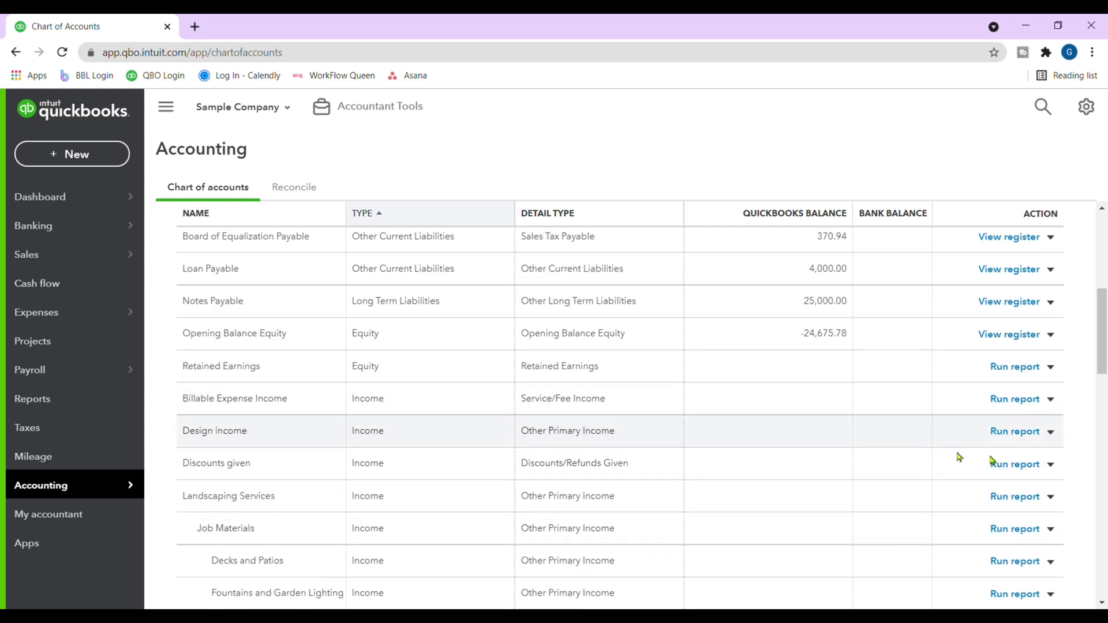
left_click(1051, 432)
left_click(988, 477)
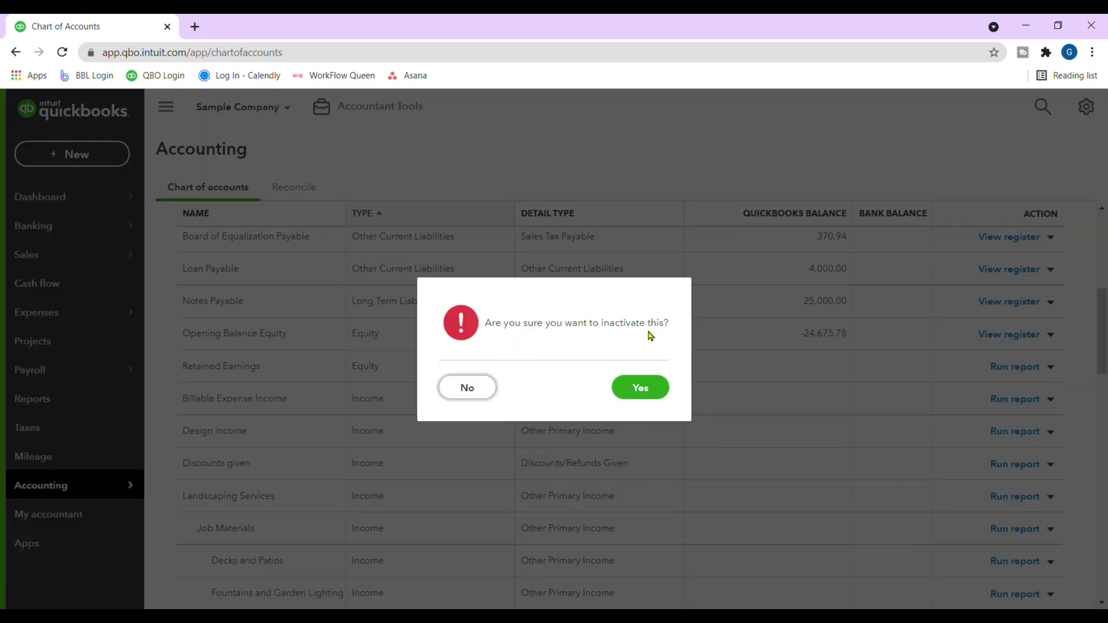
left_click(642, 387)
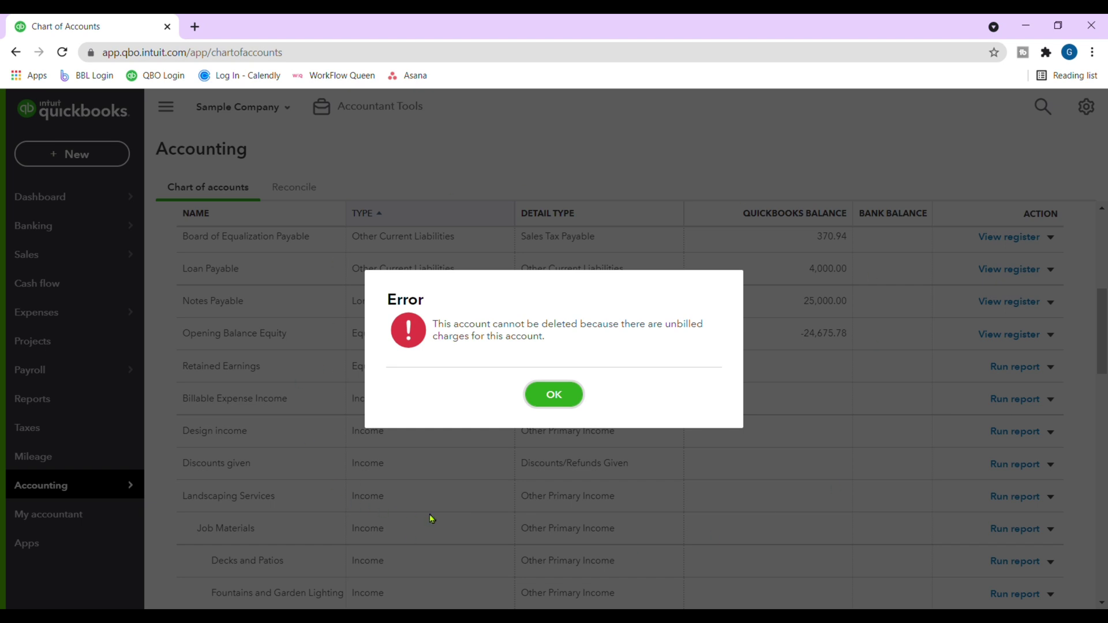
left_click(555, 393)
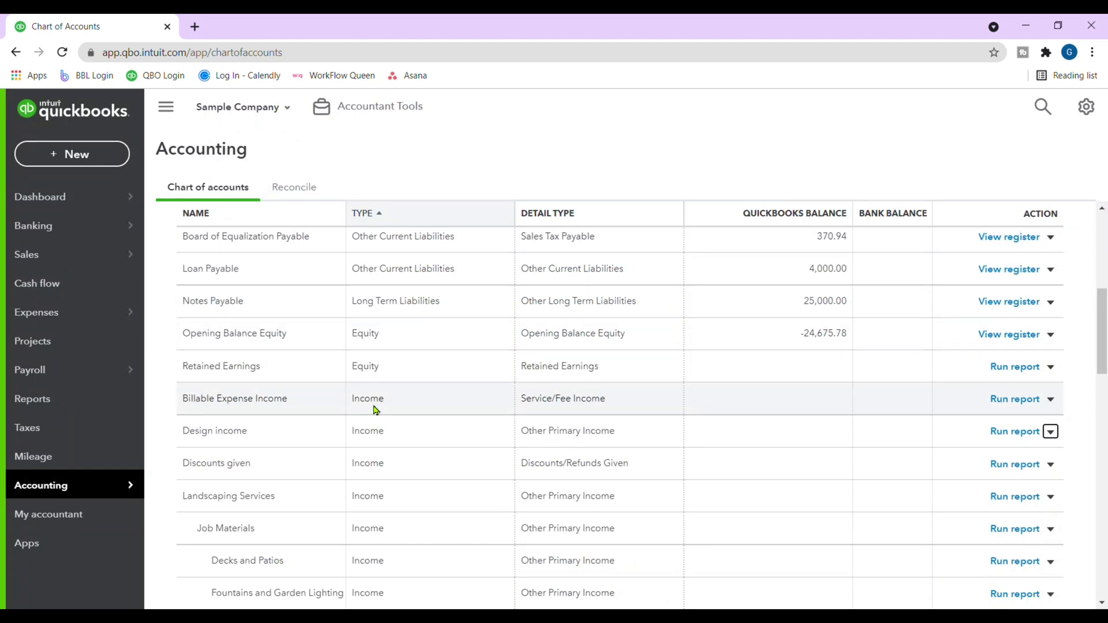
scroll(416, 379, "up", 6)
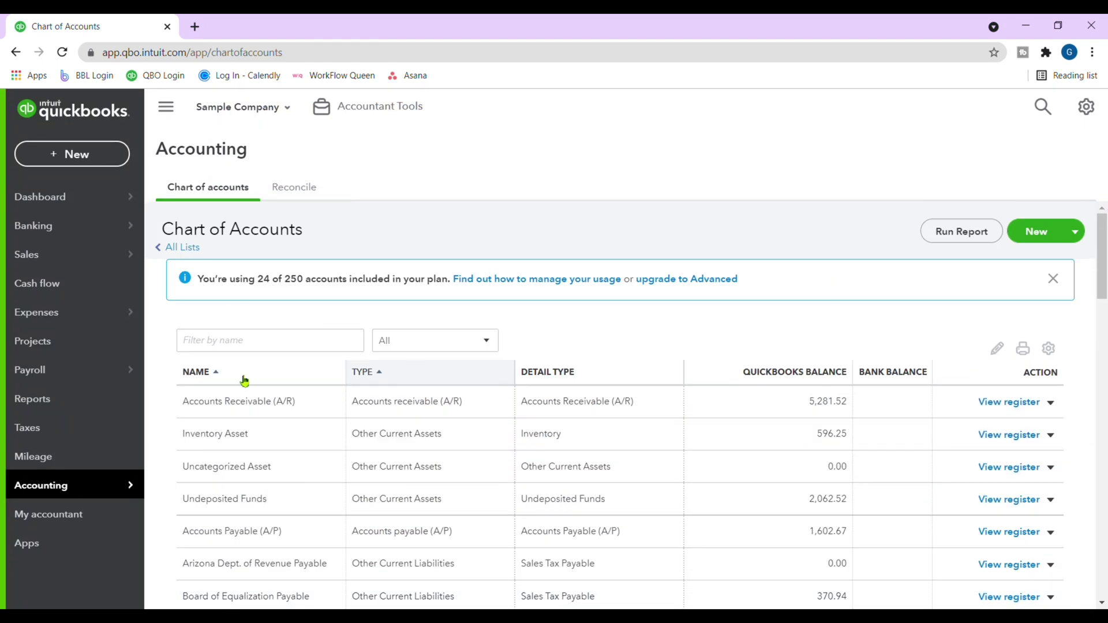
left_click(1051, 405)
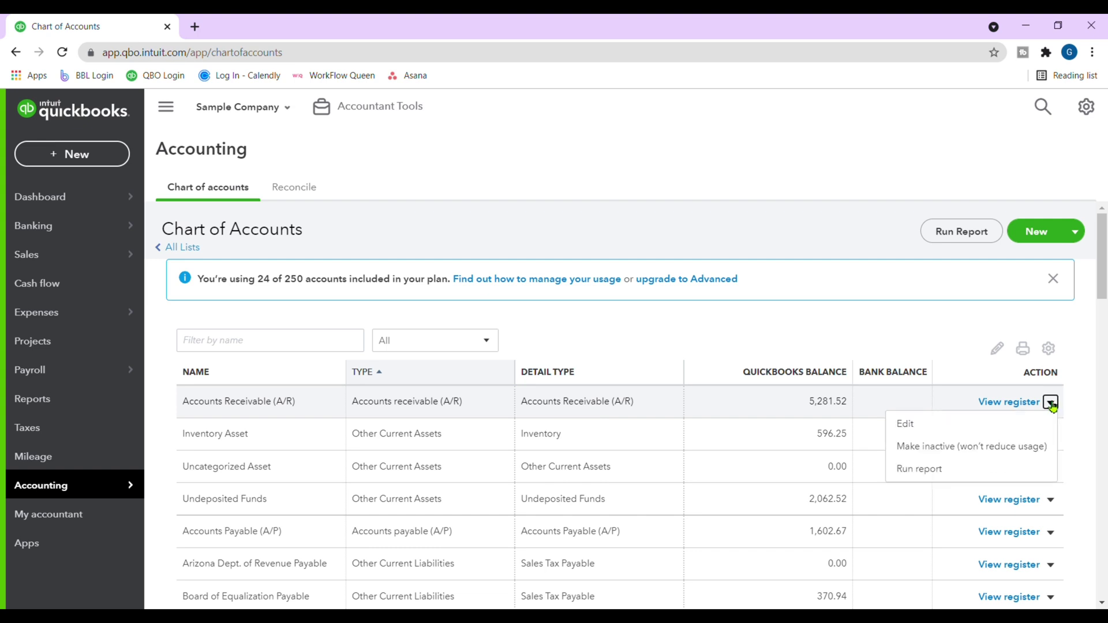
left_click(965, 451)
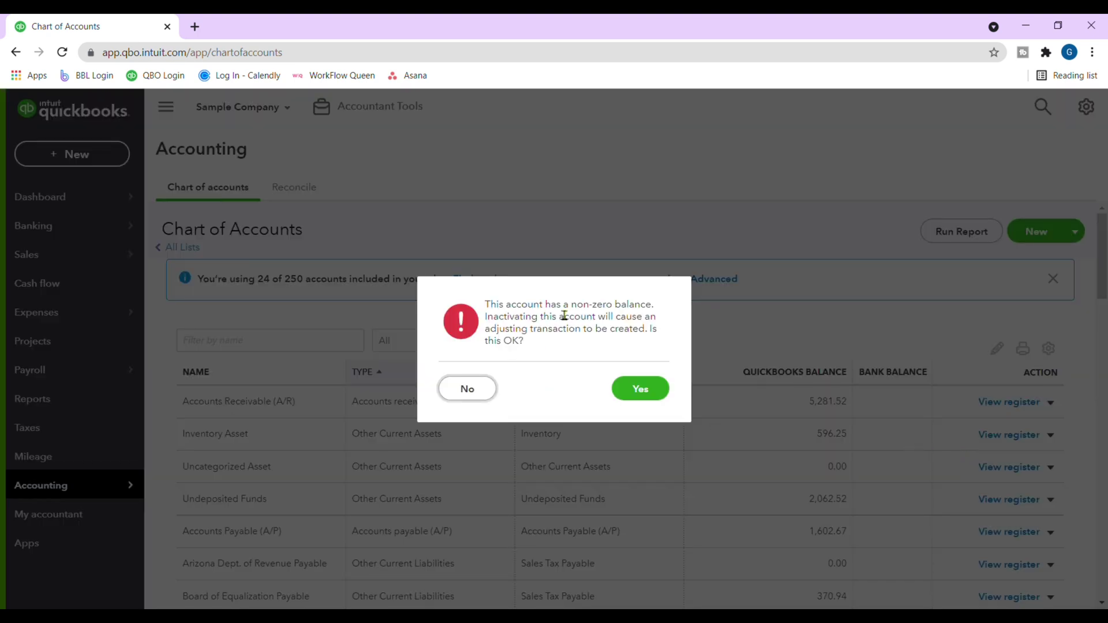
left_click(635, 385)
left_click(561, 396)
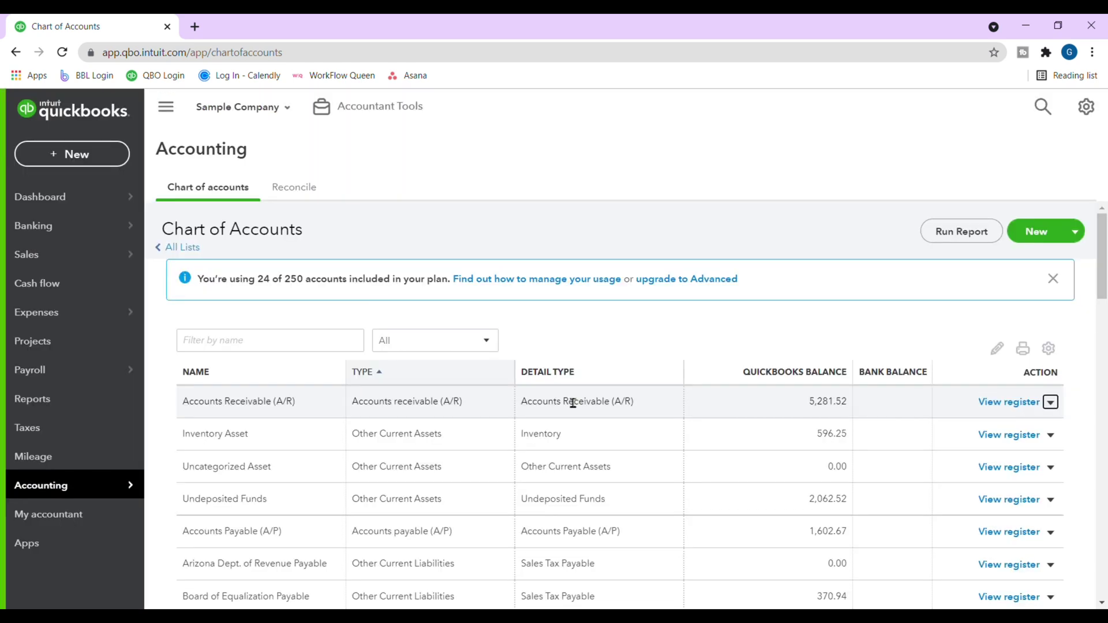
left_click(1051, 435)
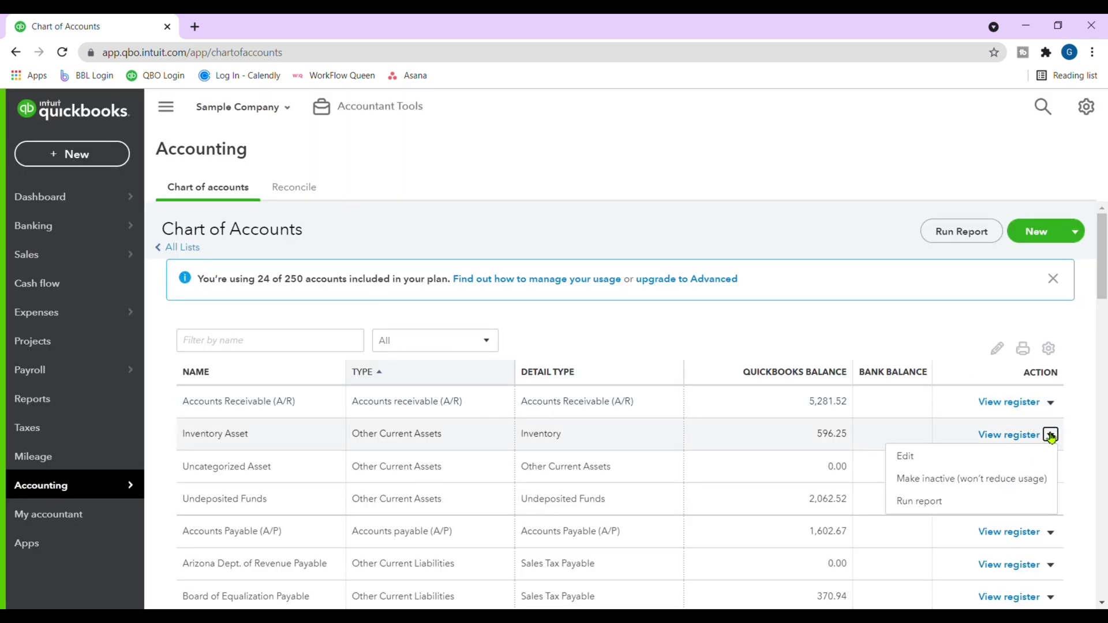
left_click(982, 479)
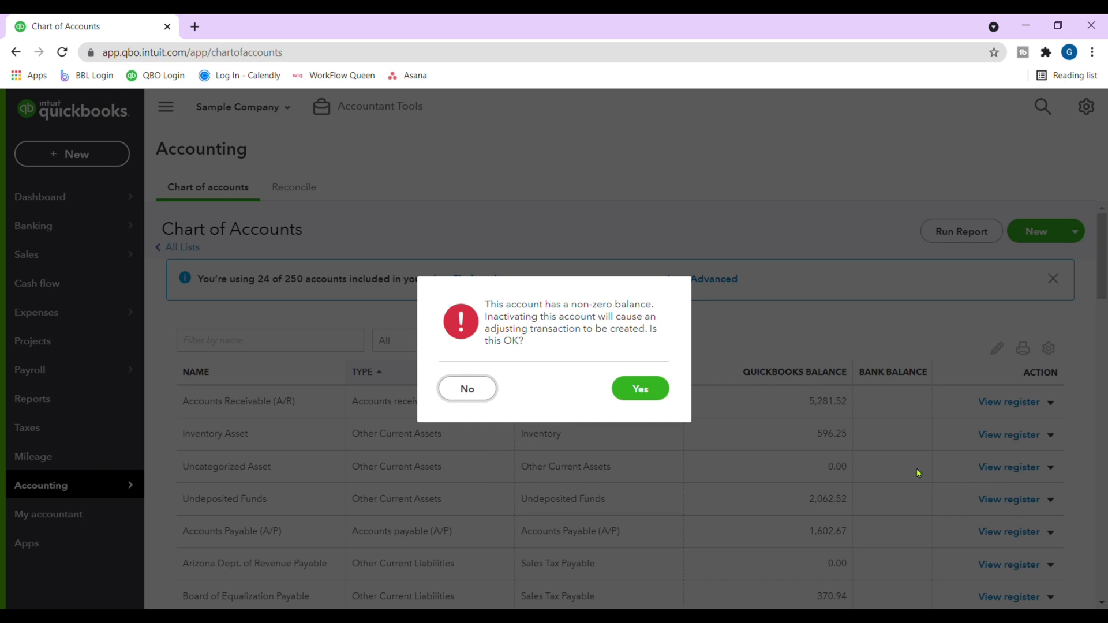
left_click(635, 391)
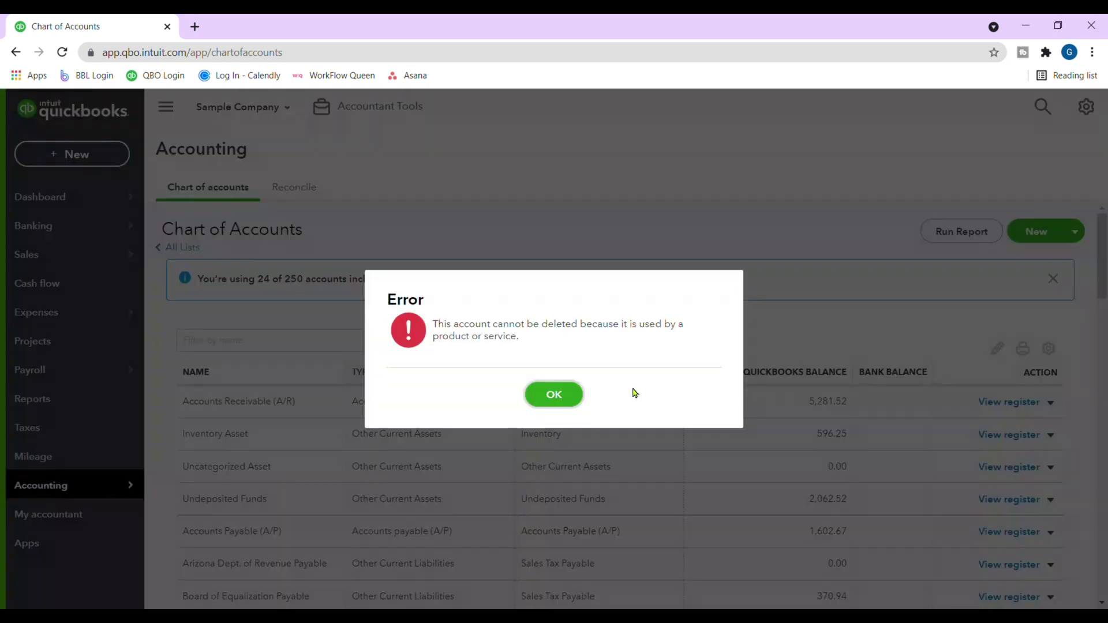
left_click(561, 397)
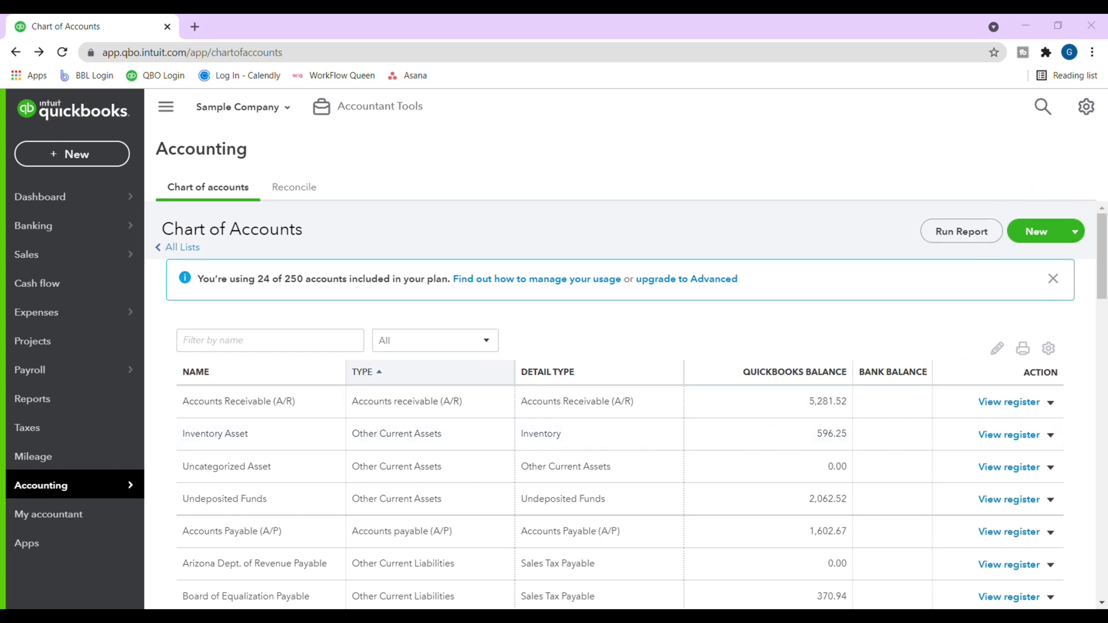
Start an account import from a file and attach YOUTUBE COA.xlsx for upload.
left_click(1075, 232)
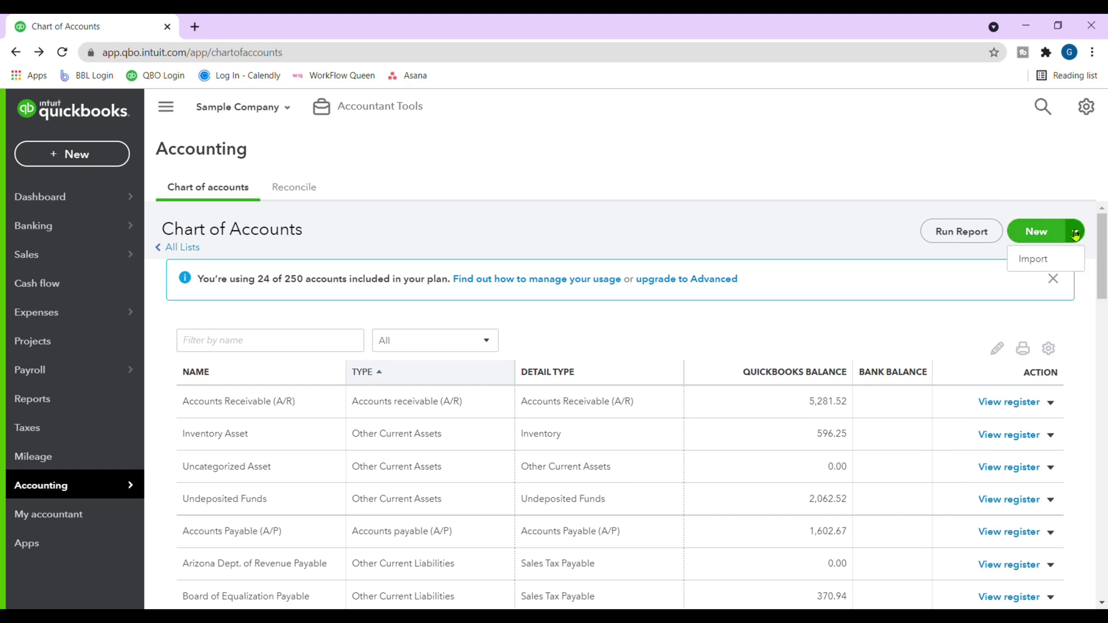
left_click(1039, 261)
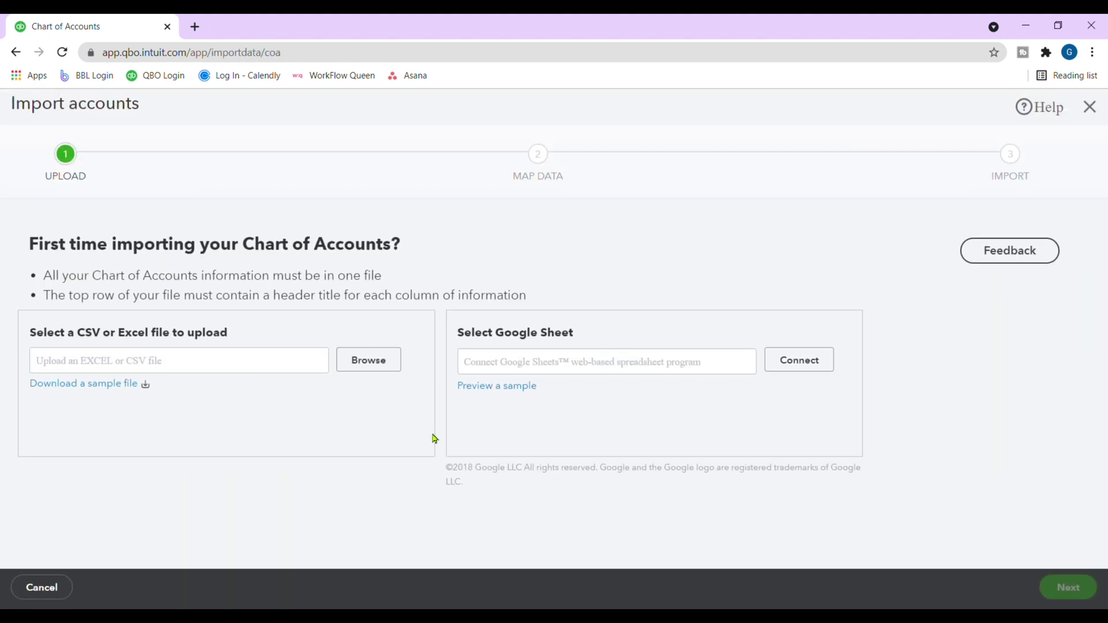
left_click(367, 363)
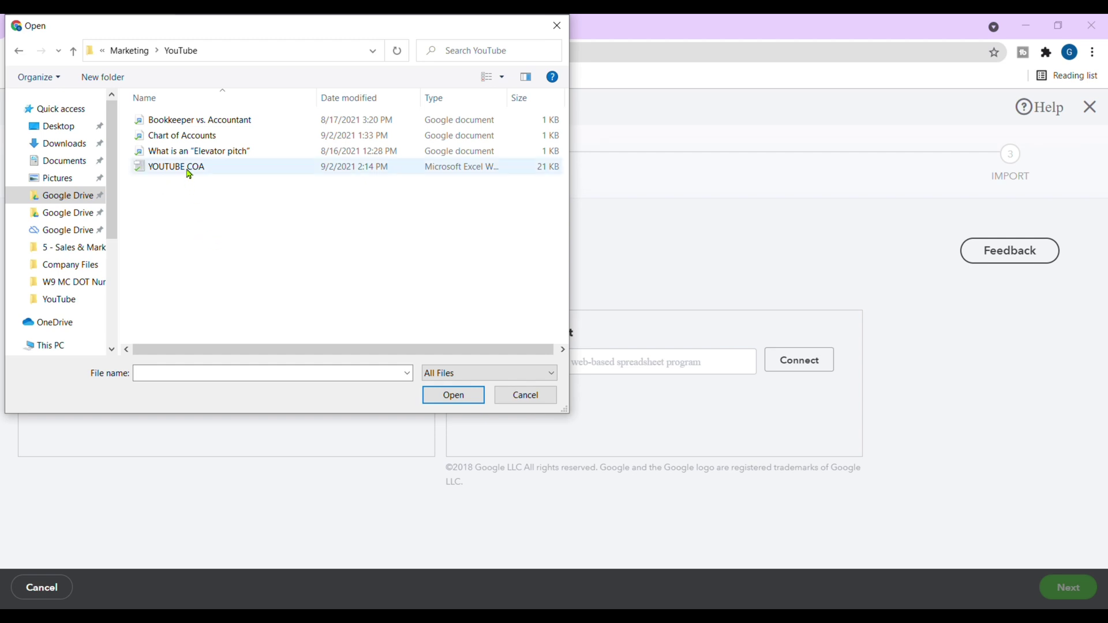
left_click(189, 173)
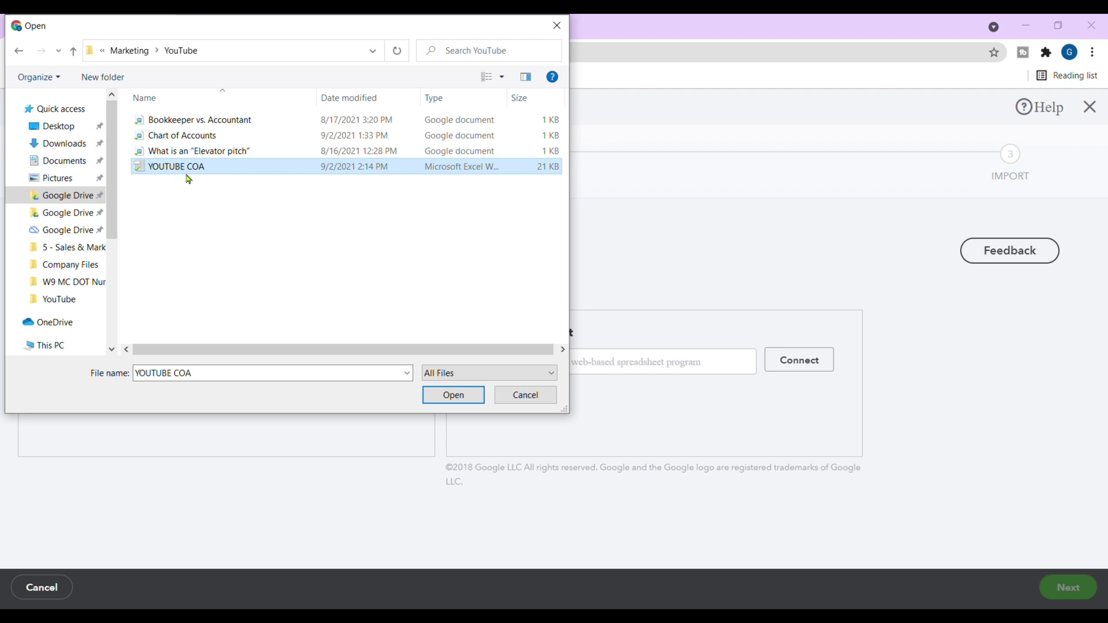
left_click(453, 396)
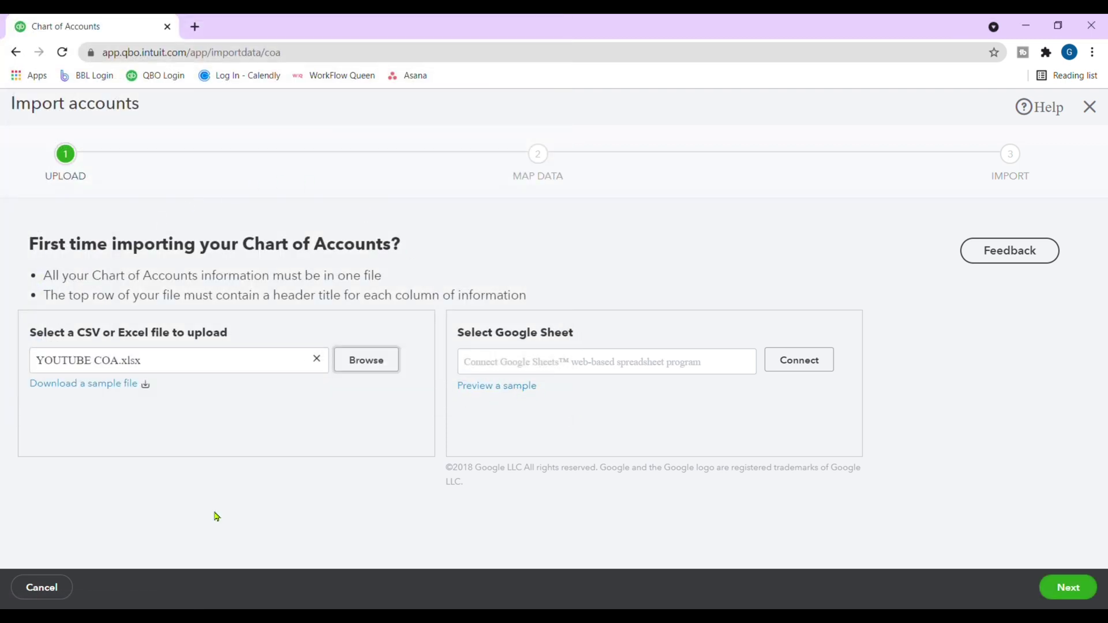
Accept the column mappings and advance to the review of 74 accounts to import.
left_click(1068, 590)
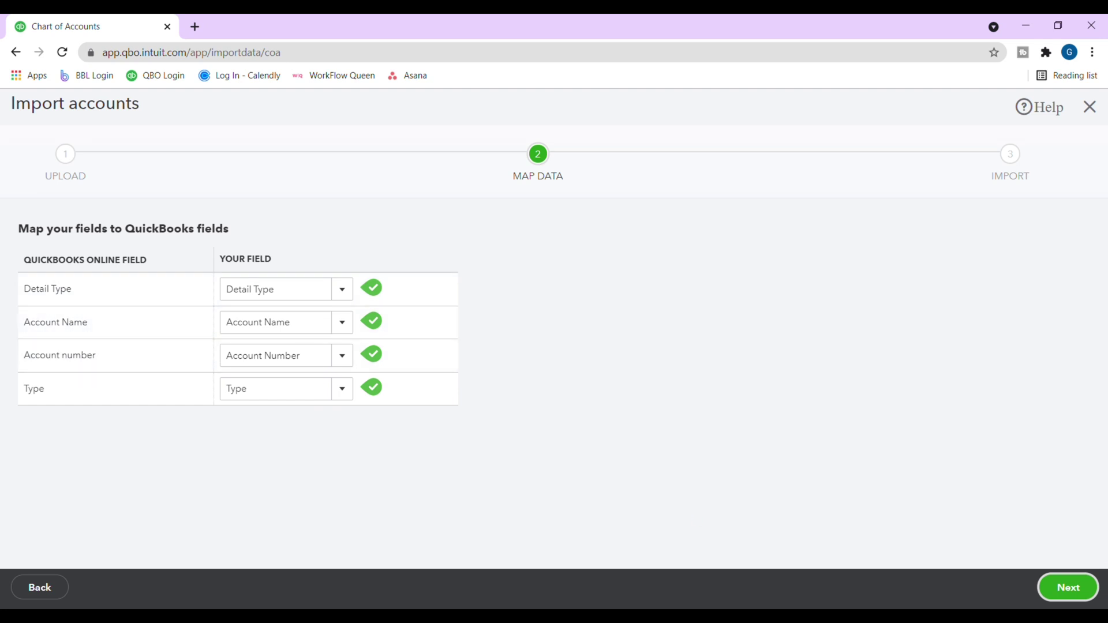
left_click(1045, 579)
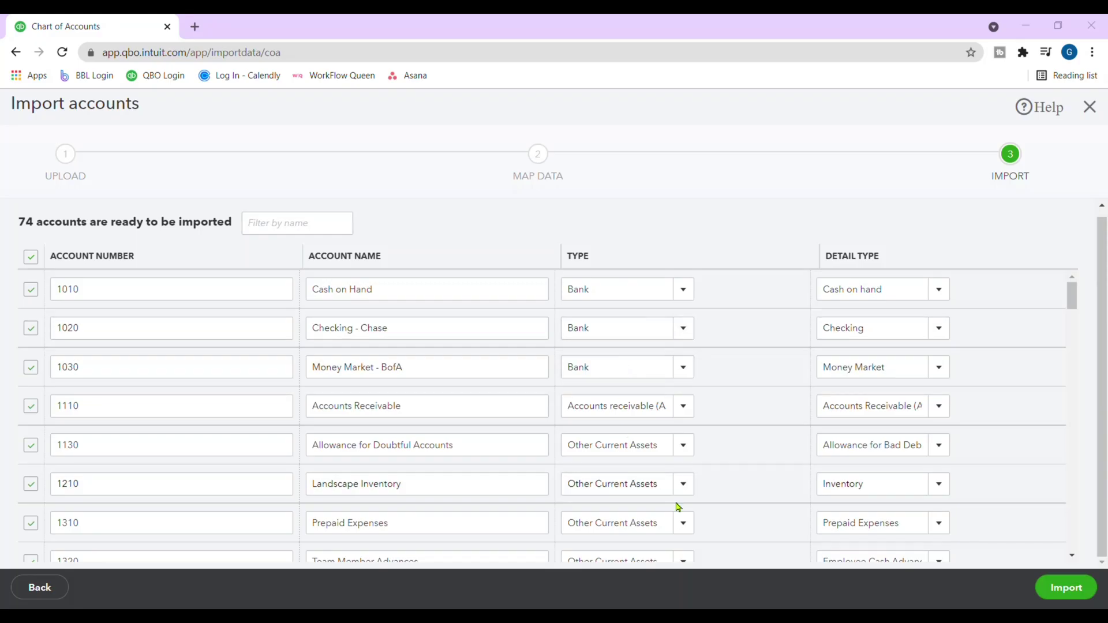
scroll(666, 360, "down", 10)
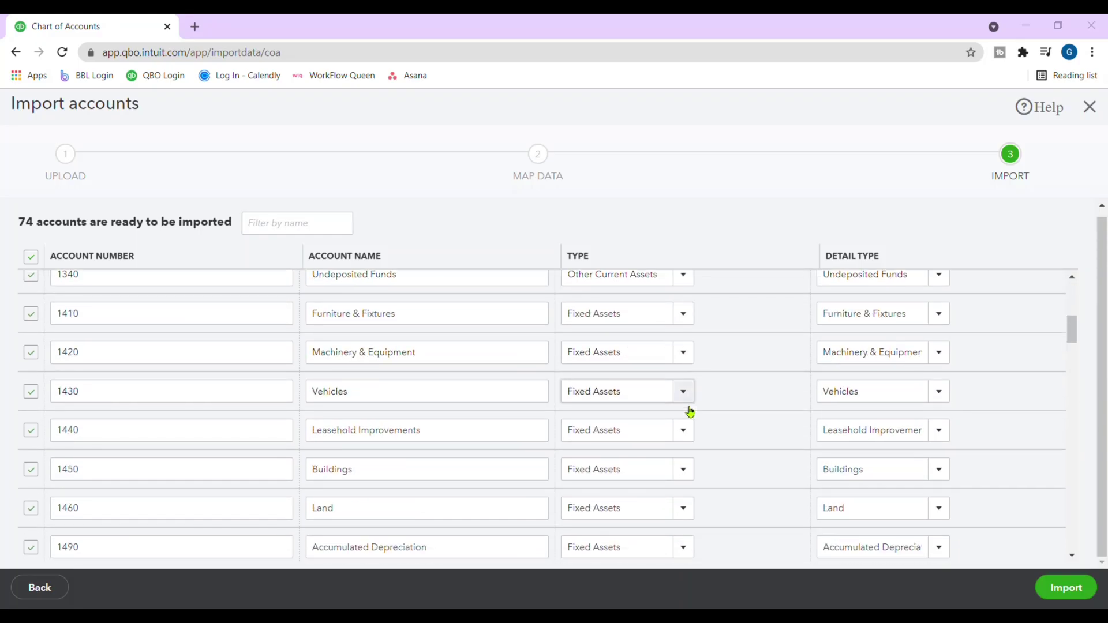
scroll(690, 412, "down", 15)
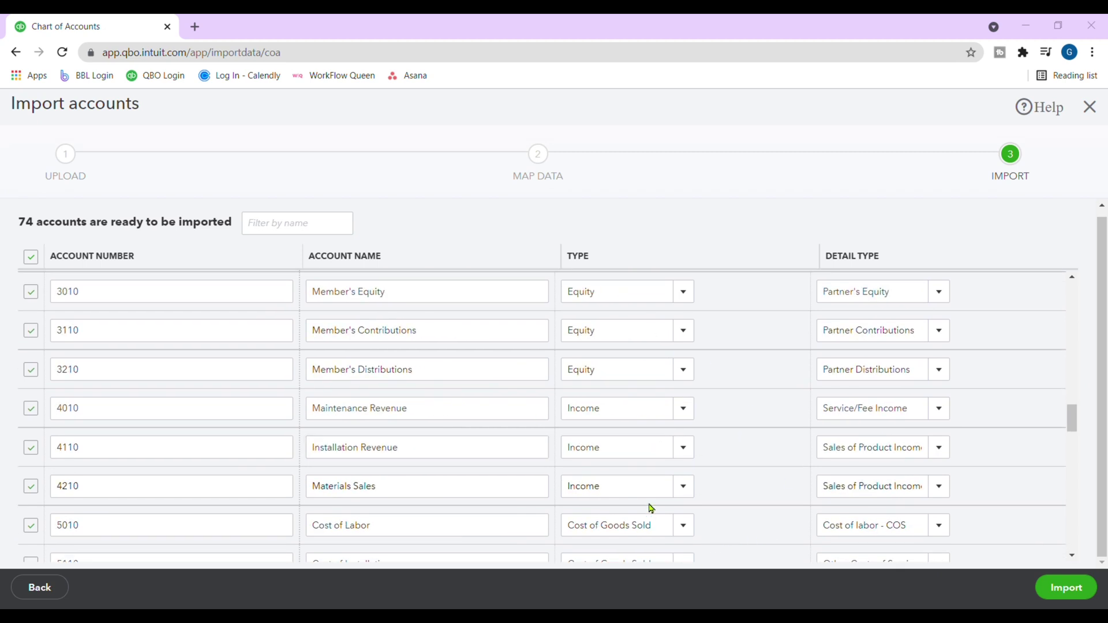
scroll(651, 508, "down", 5)
scroll(651, 508, "down", 15)
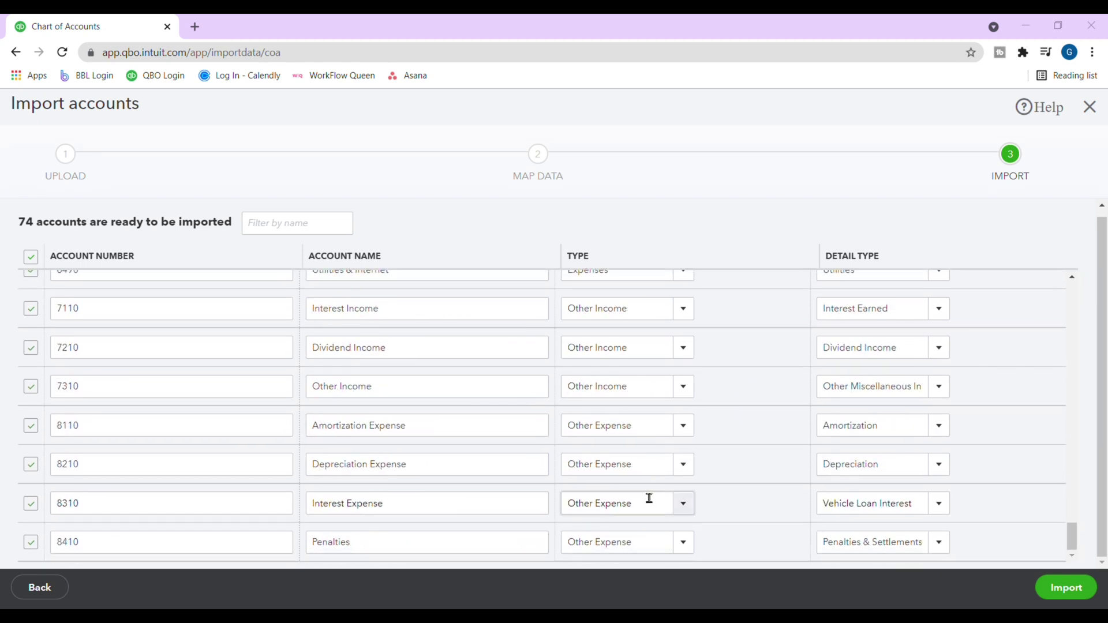
scroll(746, 478, "up", 20)
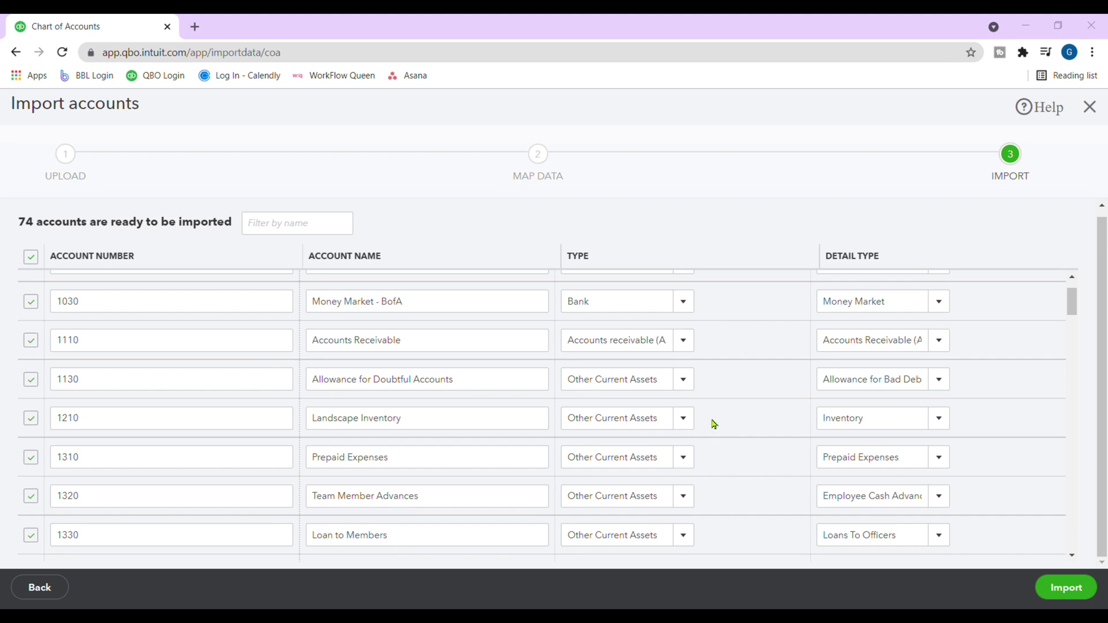
scroll(757, 378, "up", 2)
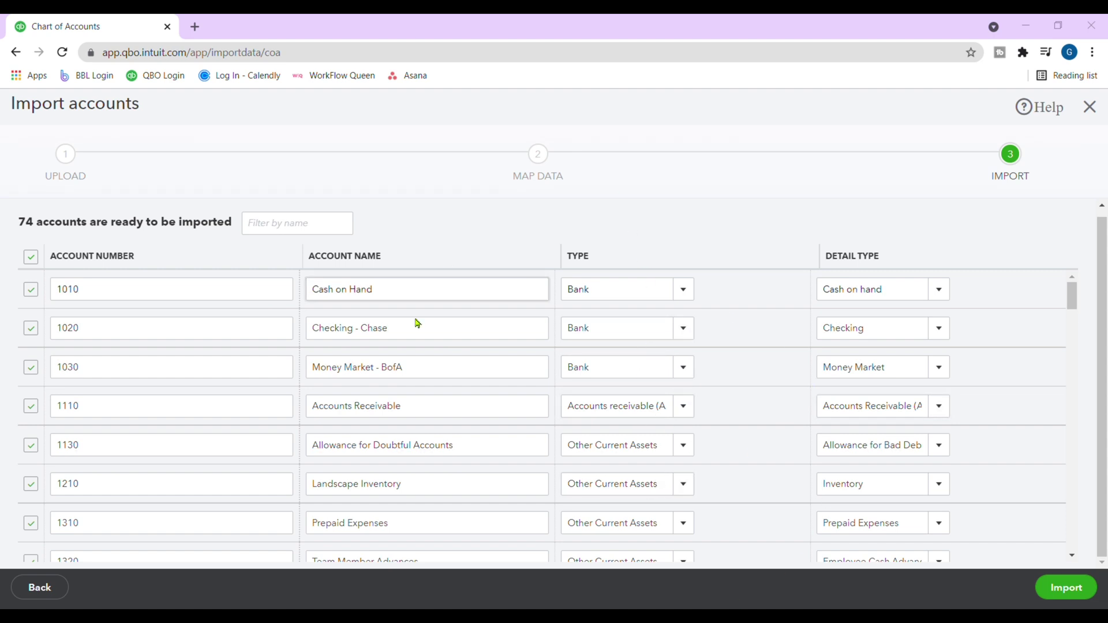
scroll(705, 384, "down", 6)
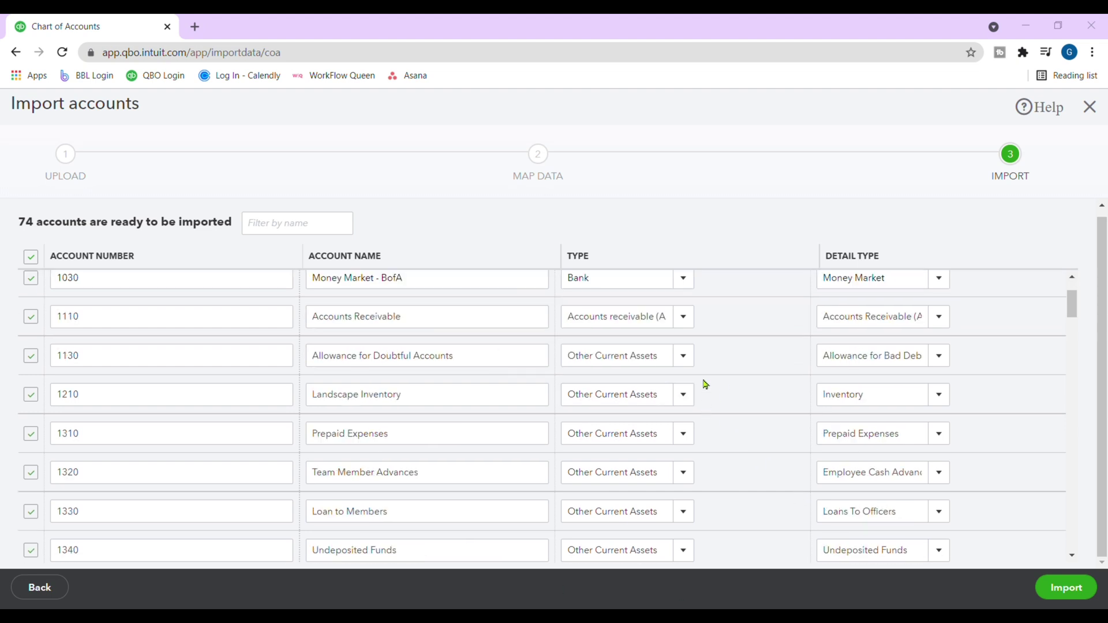
scroll(750, 418, "down", 4)
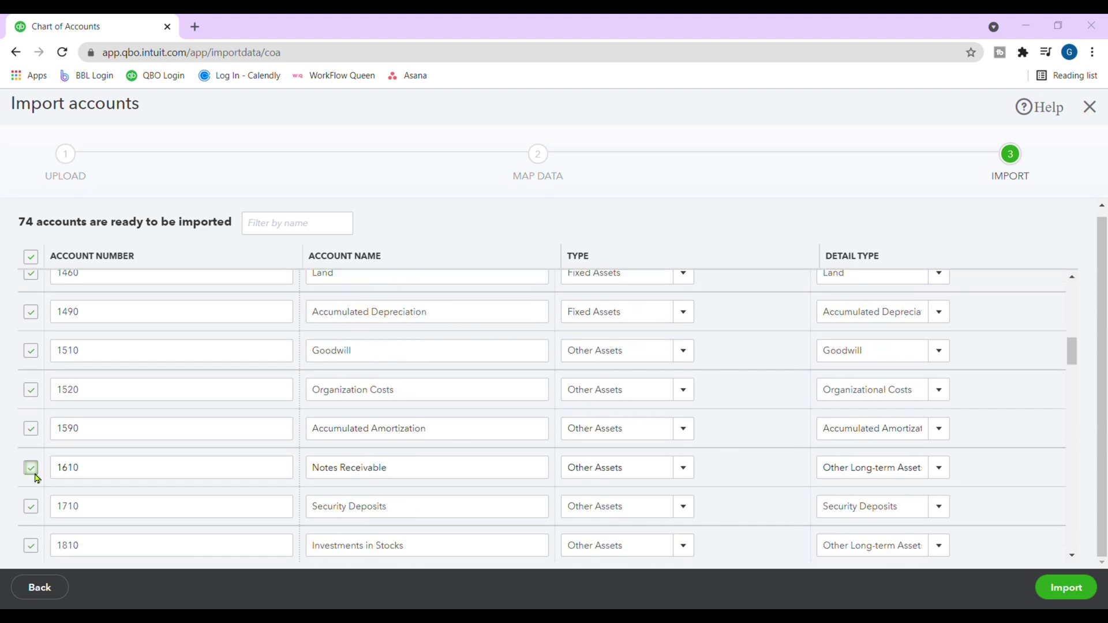
scroll(794, 500, "down", 4)
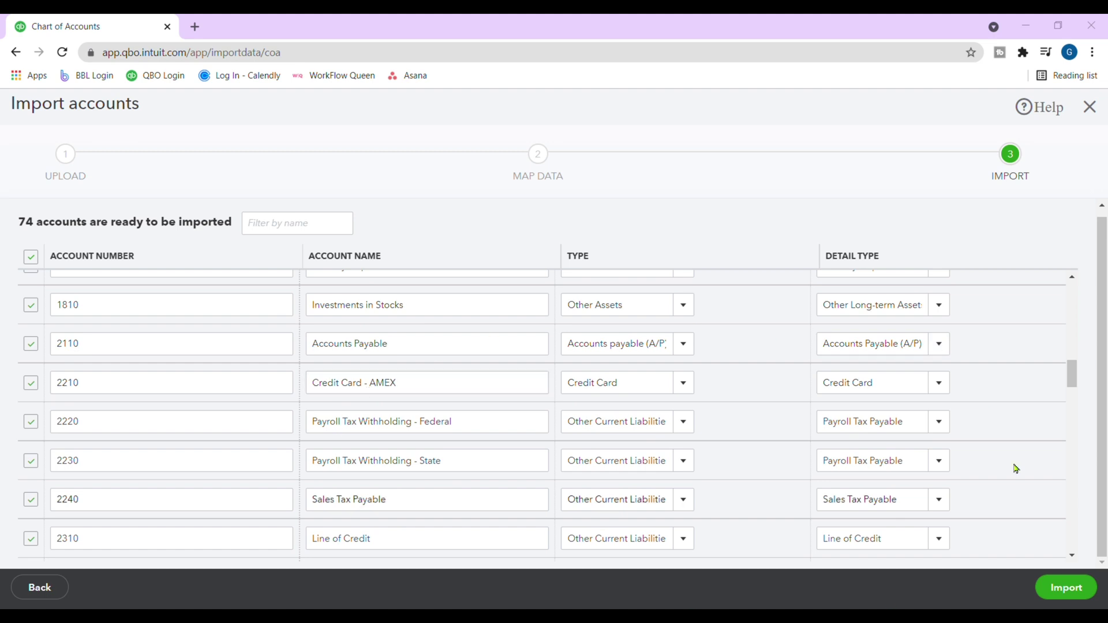
scroll(740, 490, "down", 4)
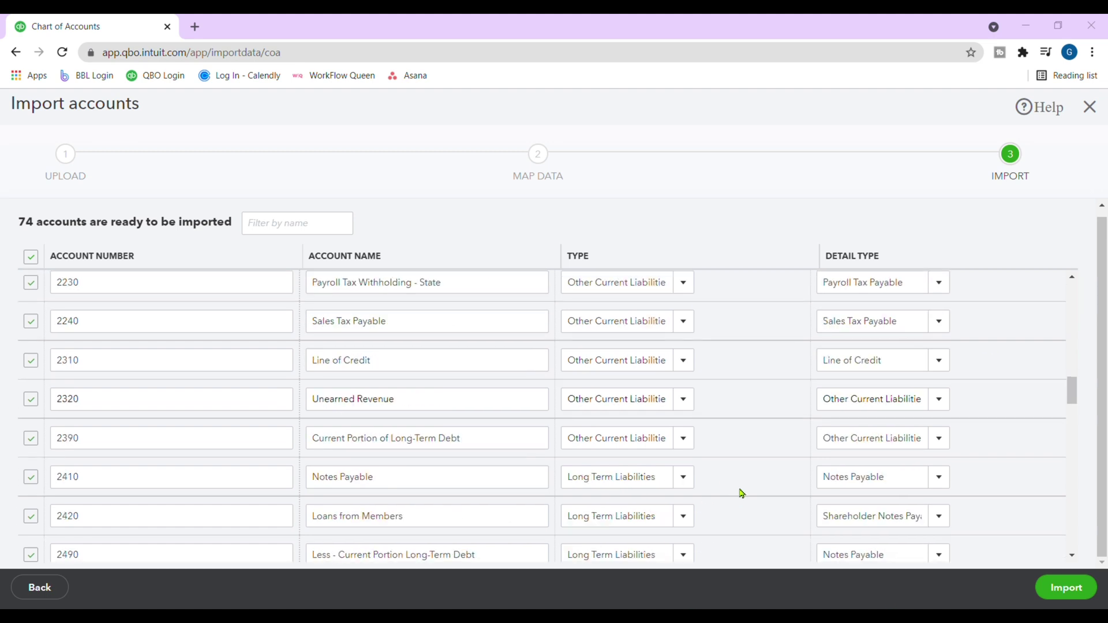
scroll(751, 479, "down", 12)
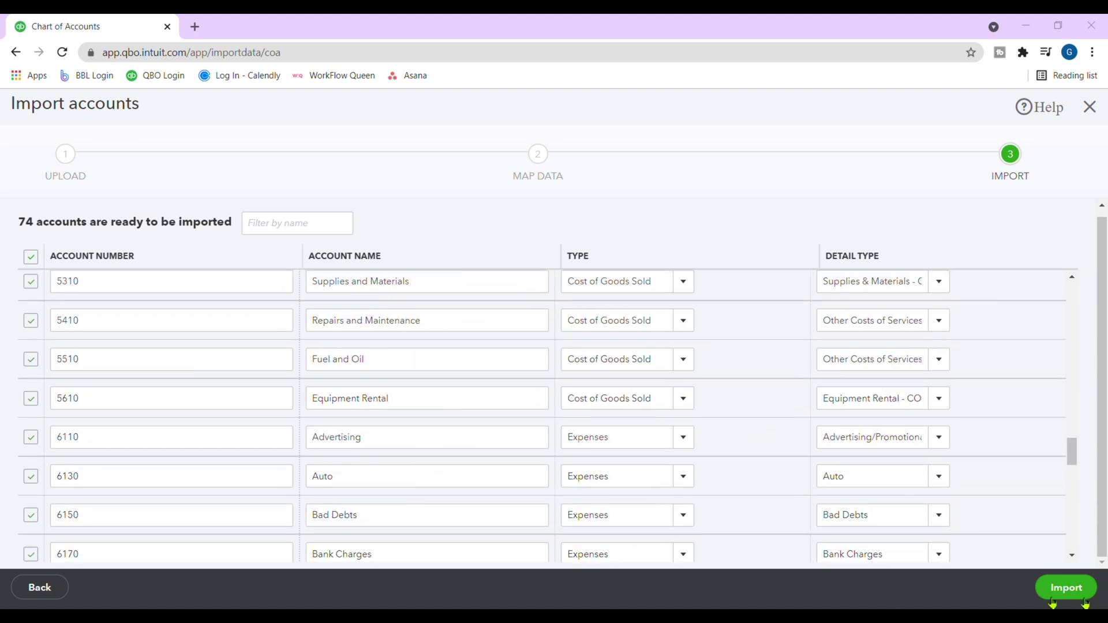
Import the 74 accounts and check the Chart of Accounts shows 94 of 250 in use.
left_click(1084, 600)
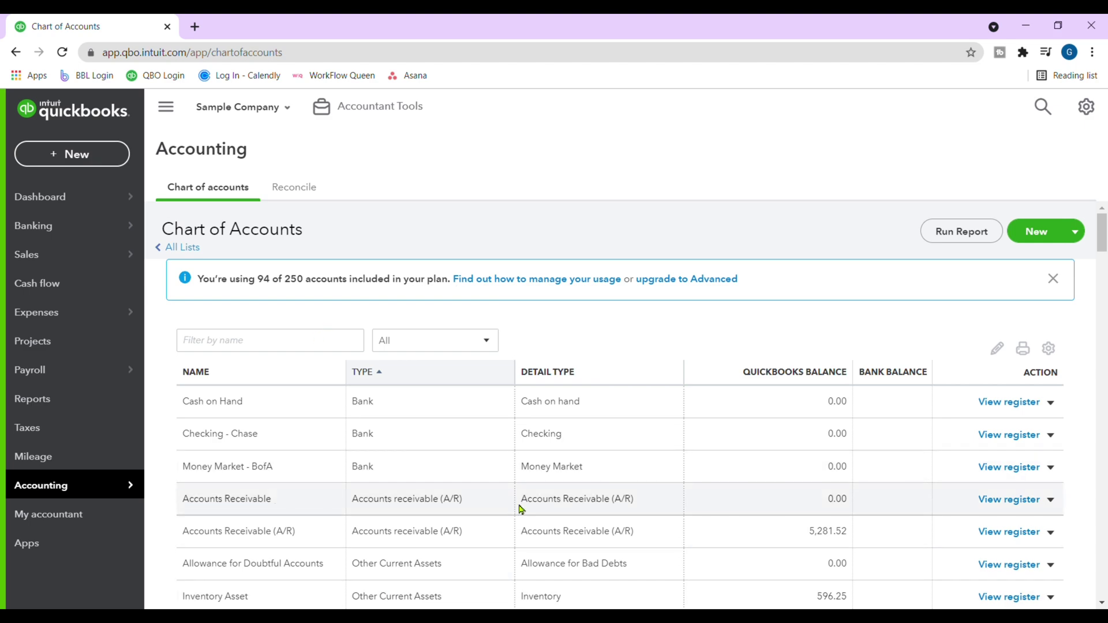
scroll(521, 509, "down", 20)
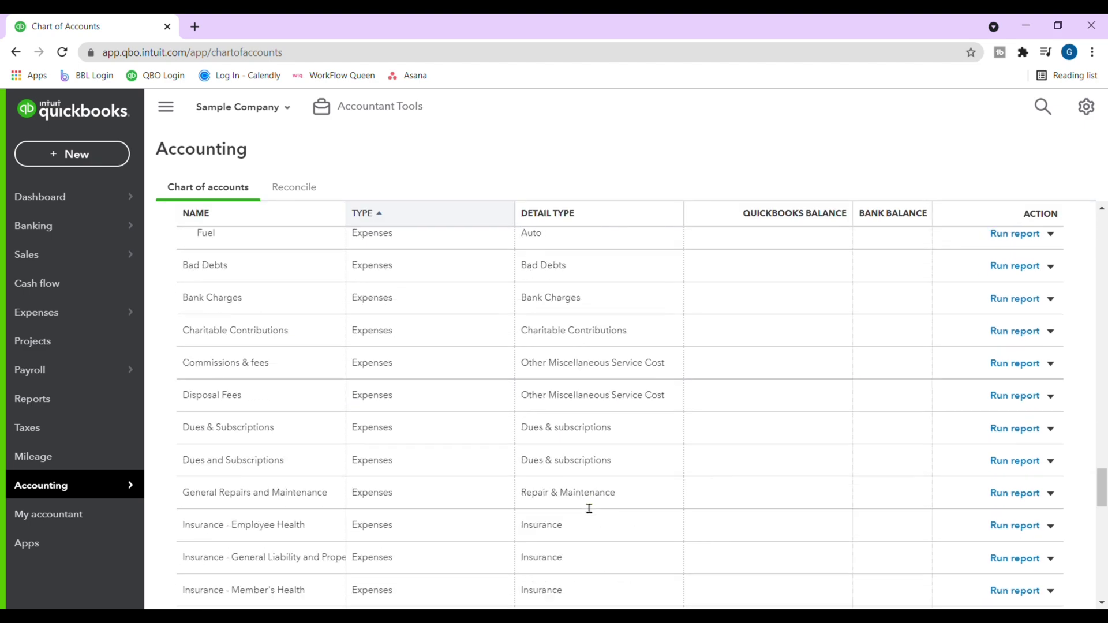
scroll(590, 509, "down", 20)
scroll(588, 524, "up", 20)
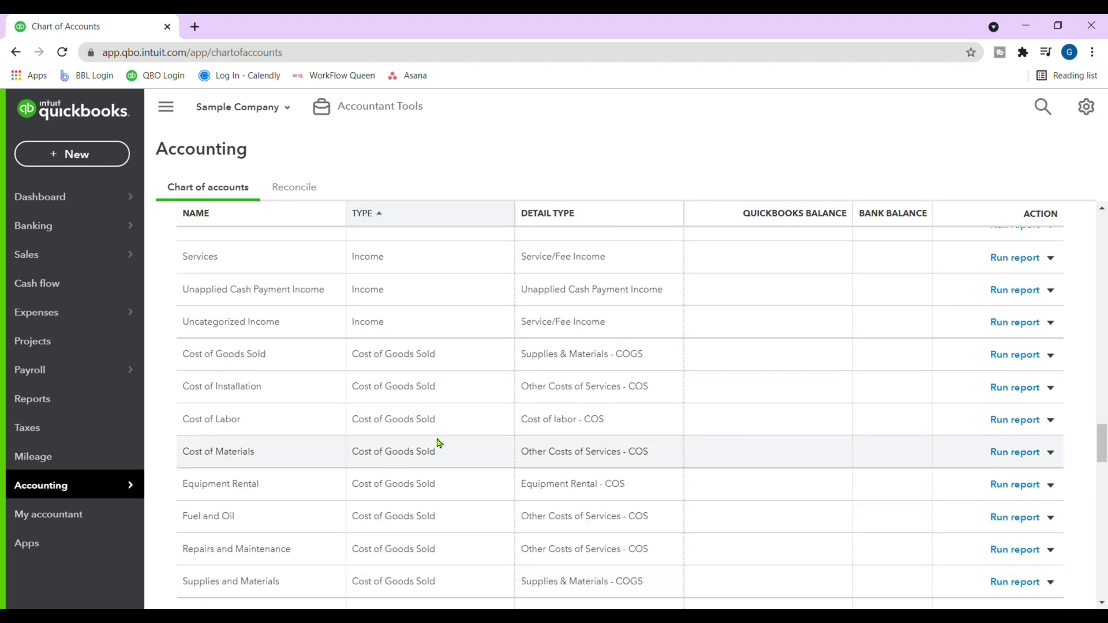
scroll(430, 439, "up", 15)
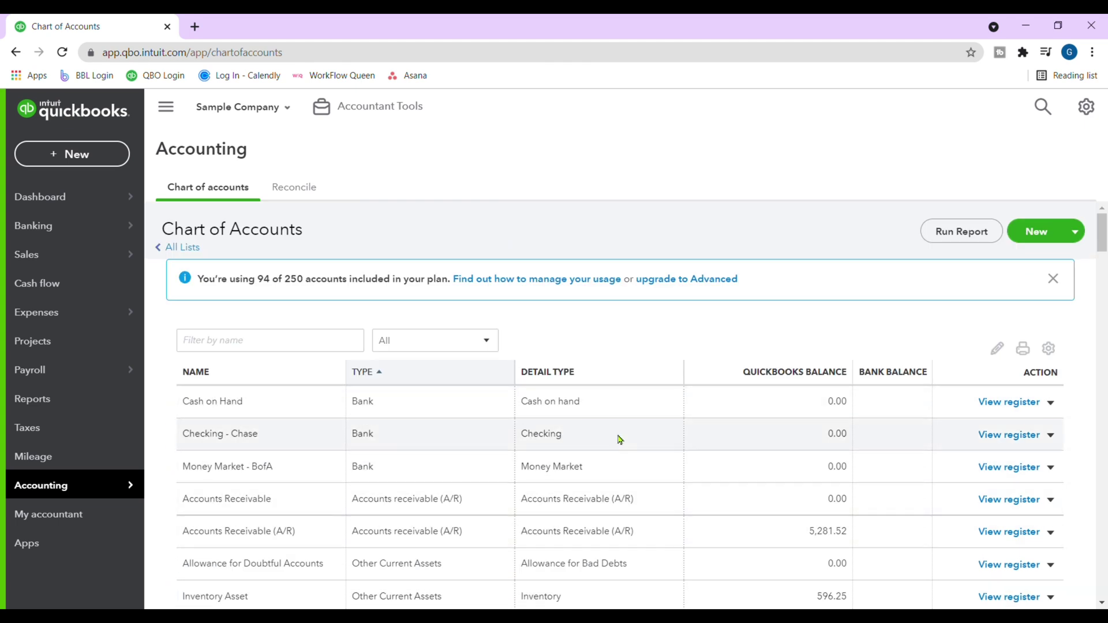
left_click(1049, 348)
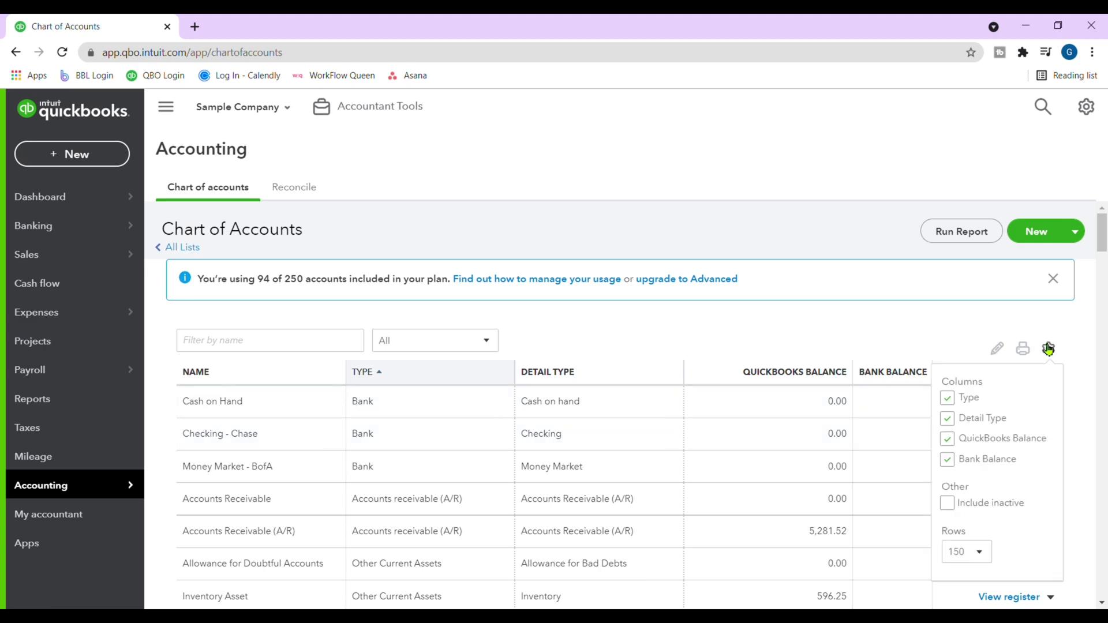
scroll(740, 465, "down", 2)
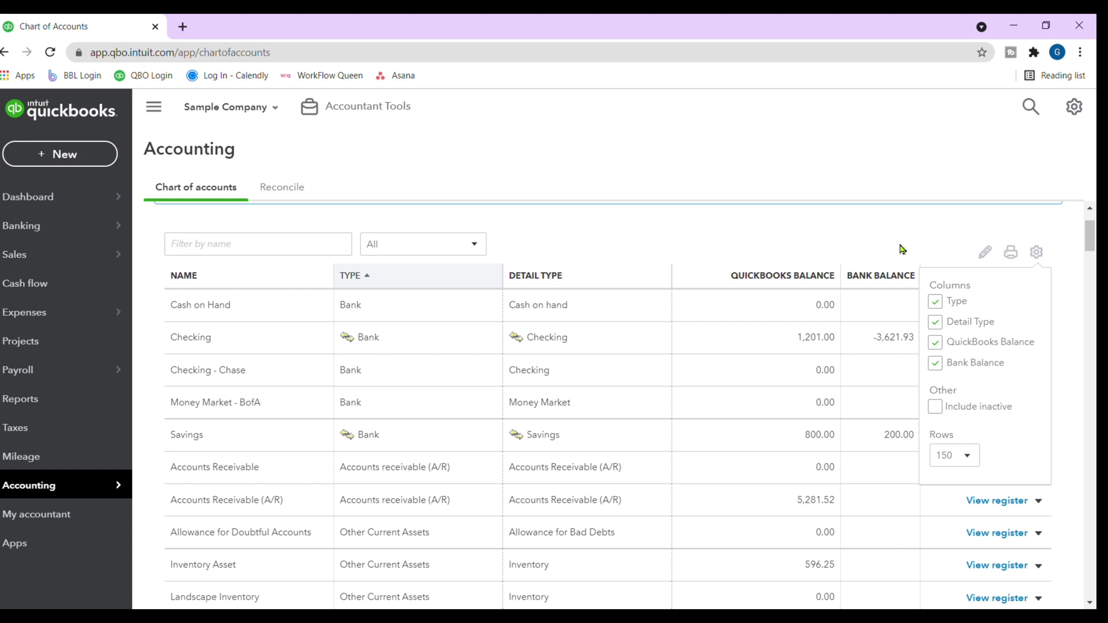
left_click(1039, 256)
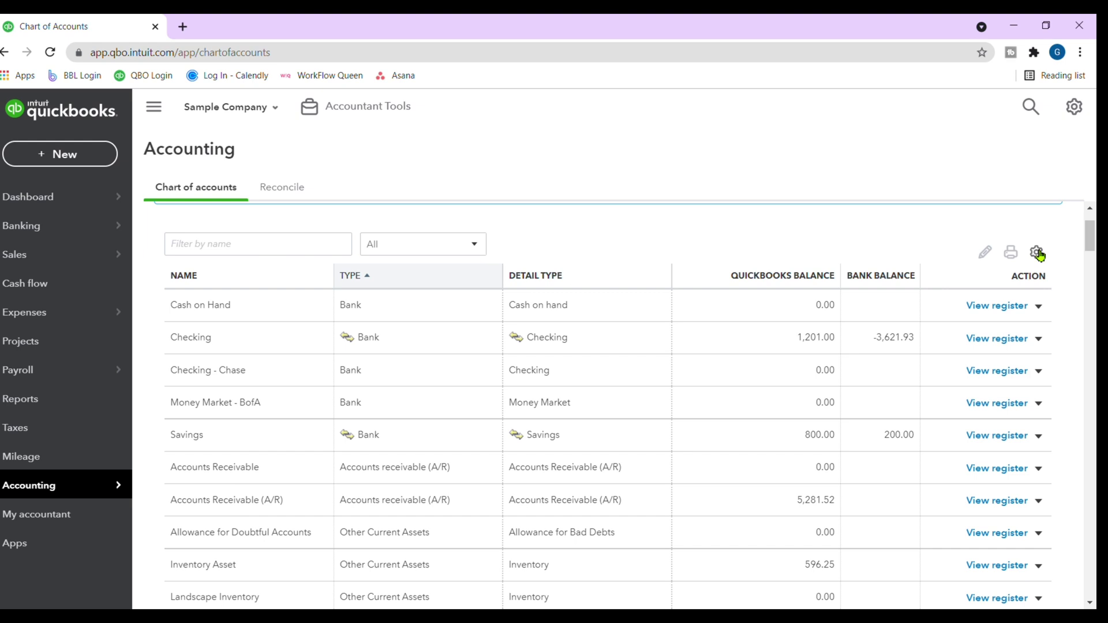
left_click(1039, 255)
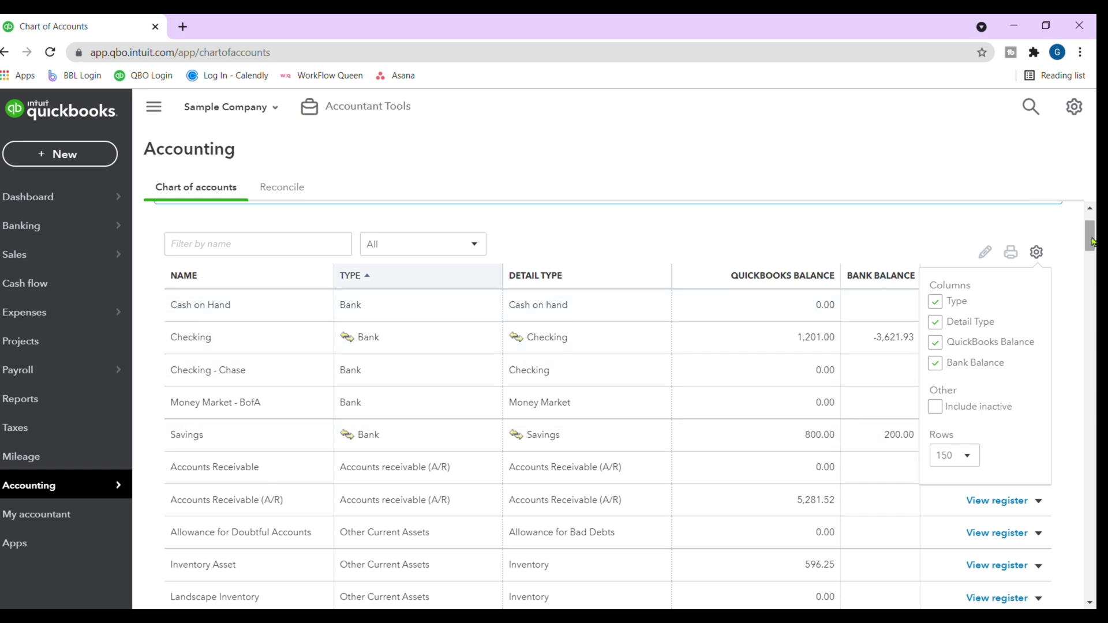
left_click(1037, 254)
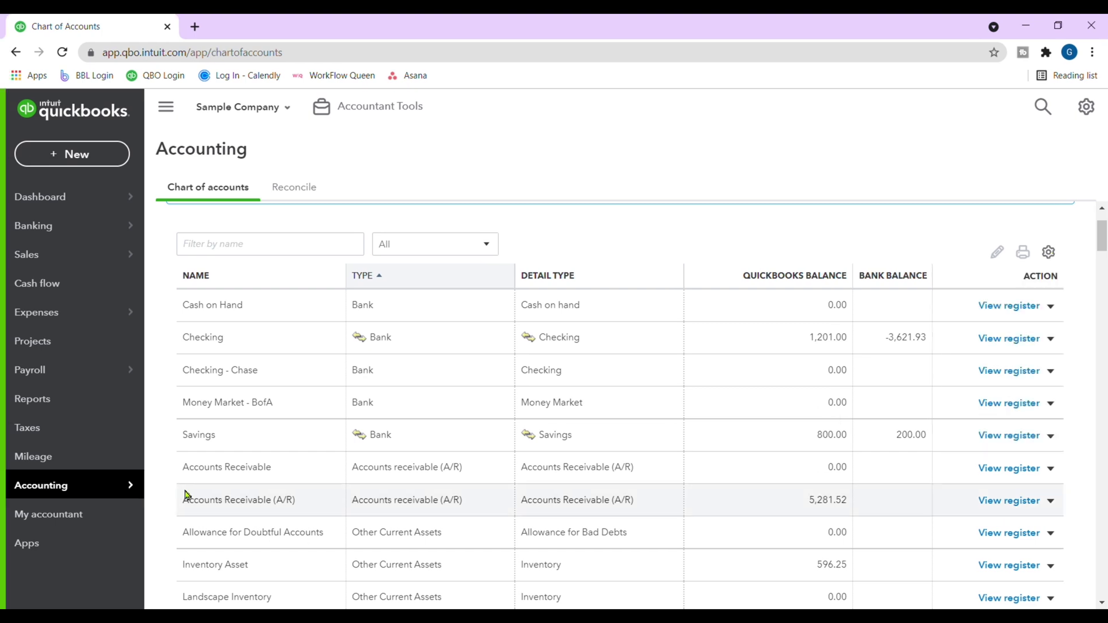